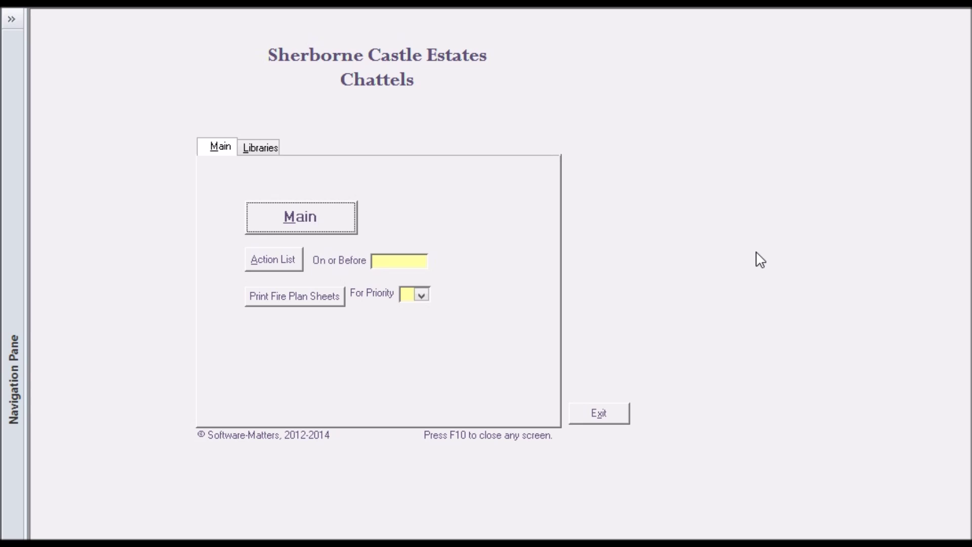
Step: Open the item form, look up item P 2, the decorated china dish, and show its valuation history
click(305, 223)
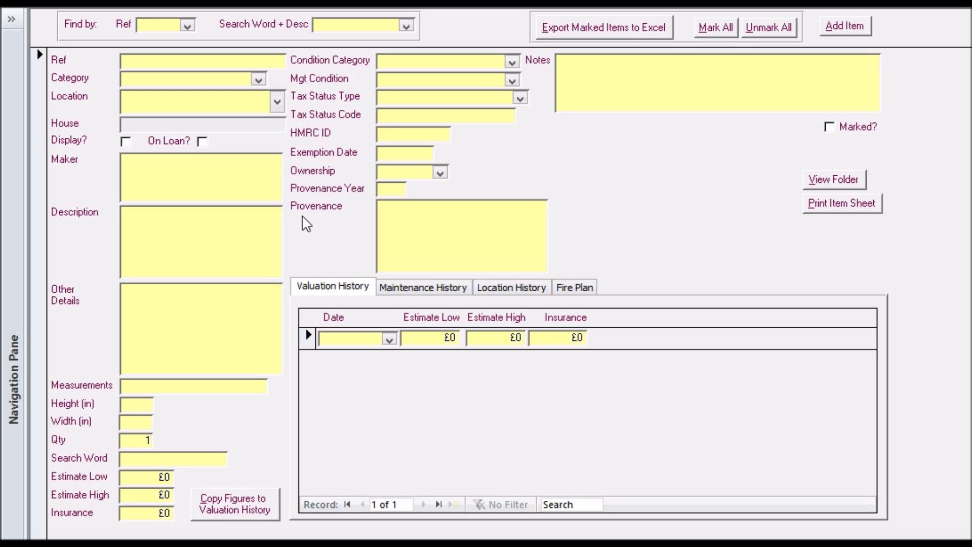
text(P 2)
key(Return)
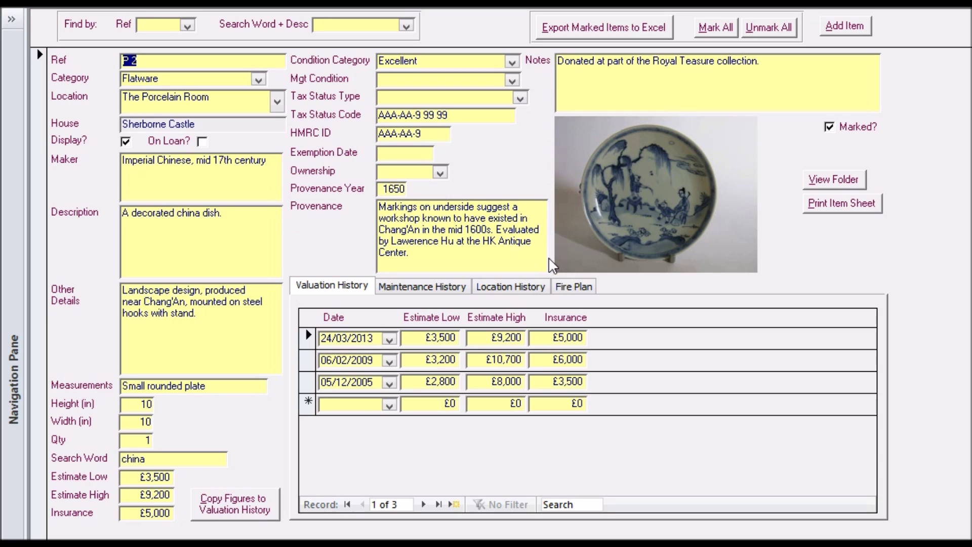
click(337, 287)
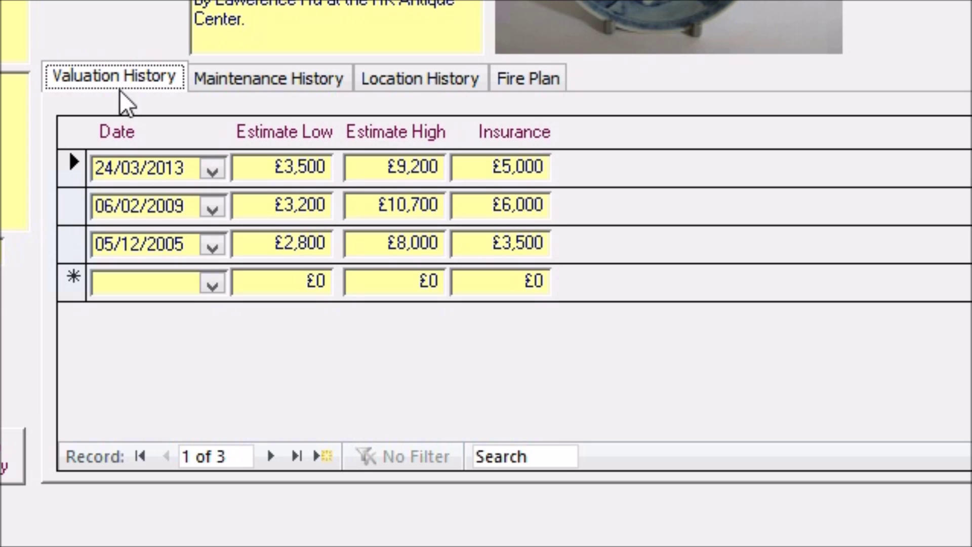
Step: View P 2's maintenance and location histories, then its Fire Plan details
click(284, 85)
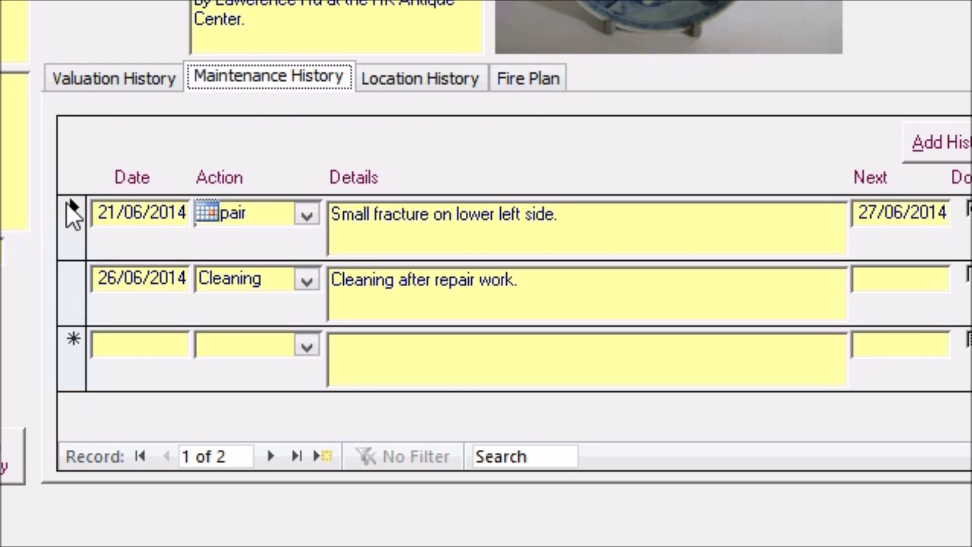
click(436, 81)
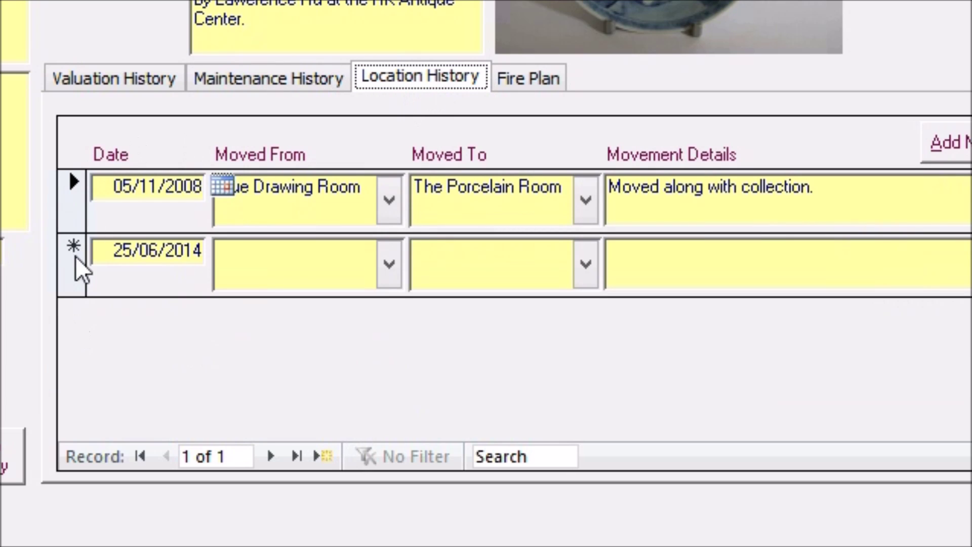
click(536, 81)
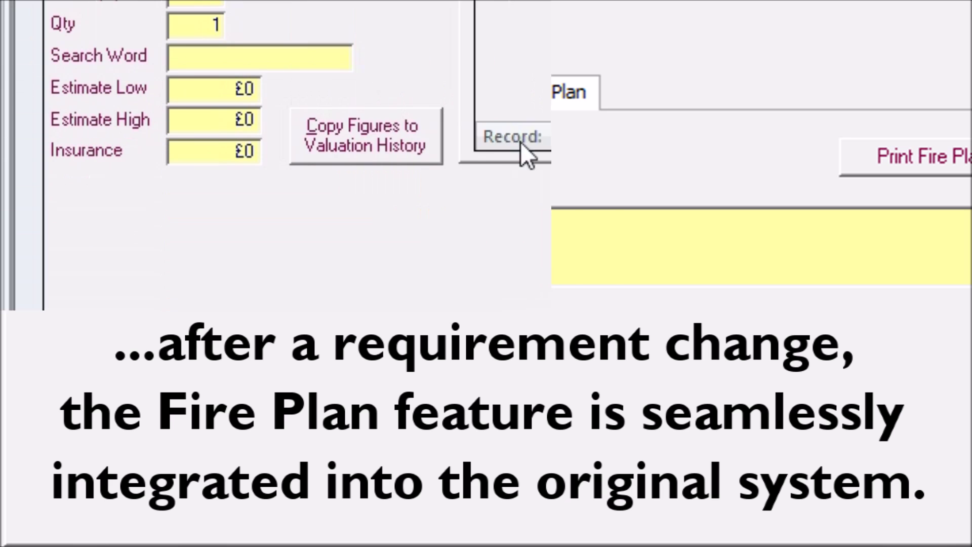
Step: Step back five records, then look up item P 2 by its reference
click(124, 513)
click(125, 513)
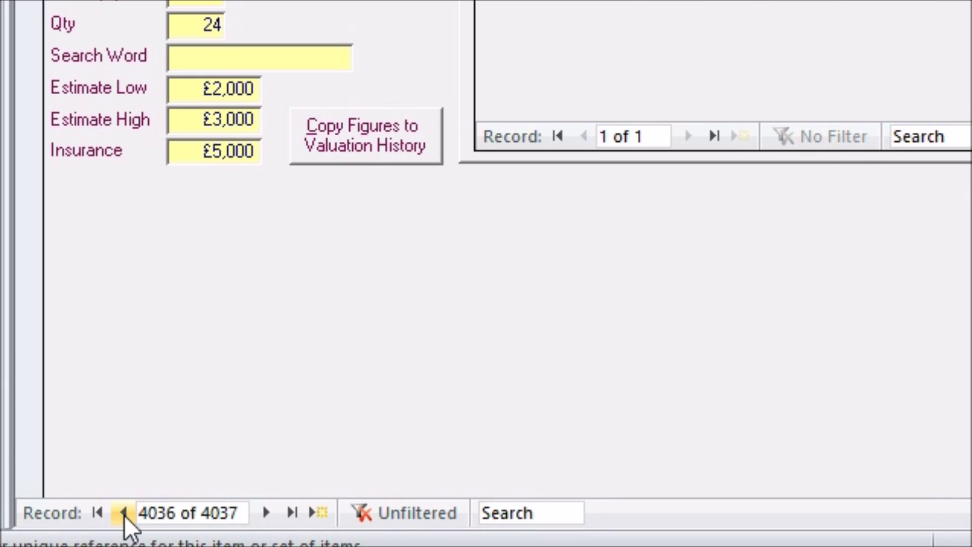
click(124, 513)
click(125, 513)
click(125, 513)
click(125, 513)
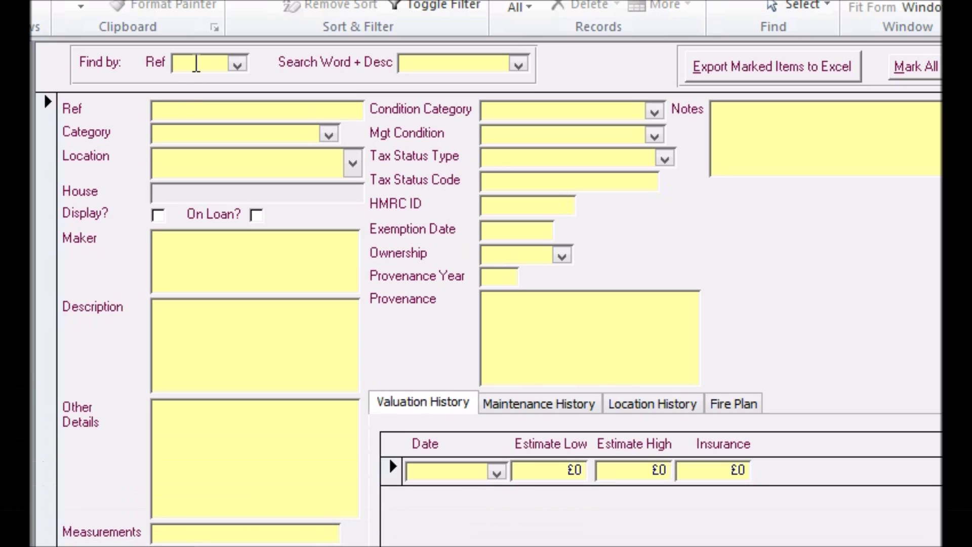
text(P 2)
key(Return)
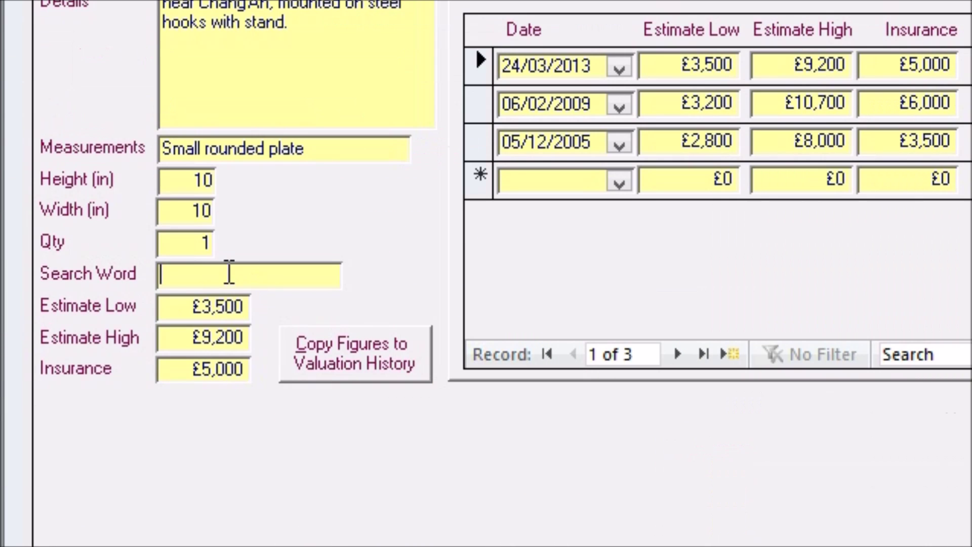
Step: Find P 2 by the search word 'china', preview its item sheet, and open its file folder
text(china)
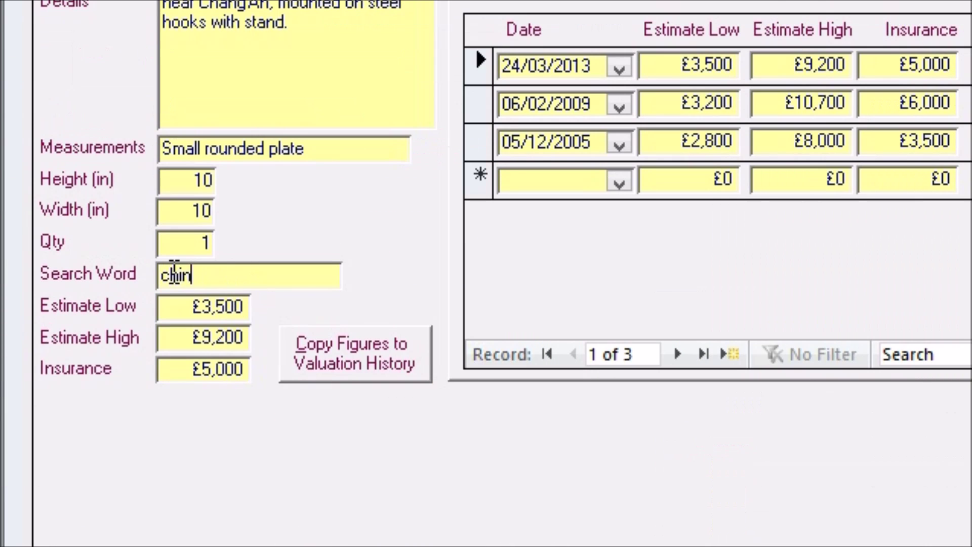
text(c)
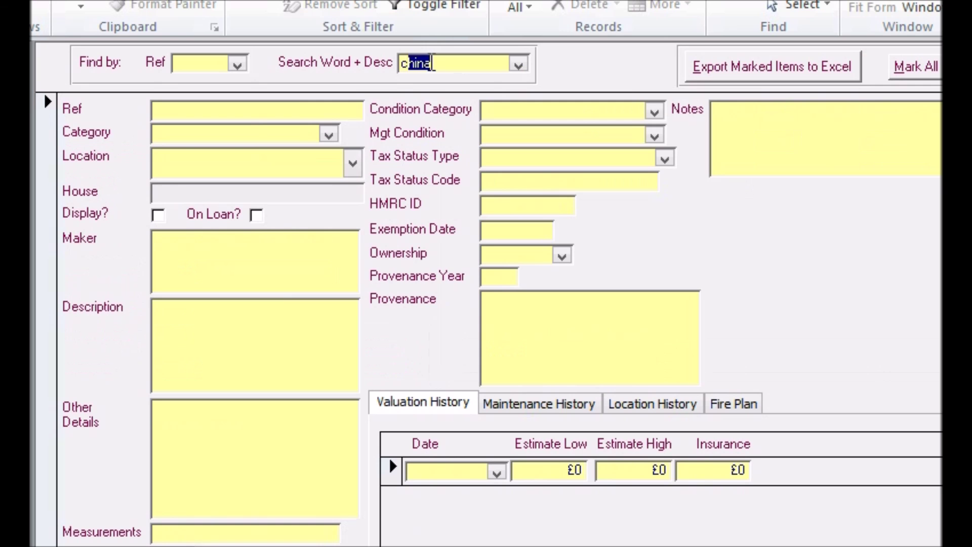
key(Return)
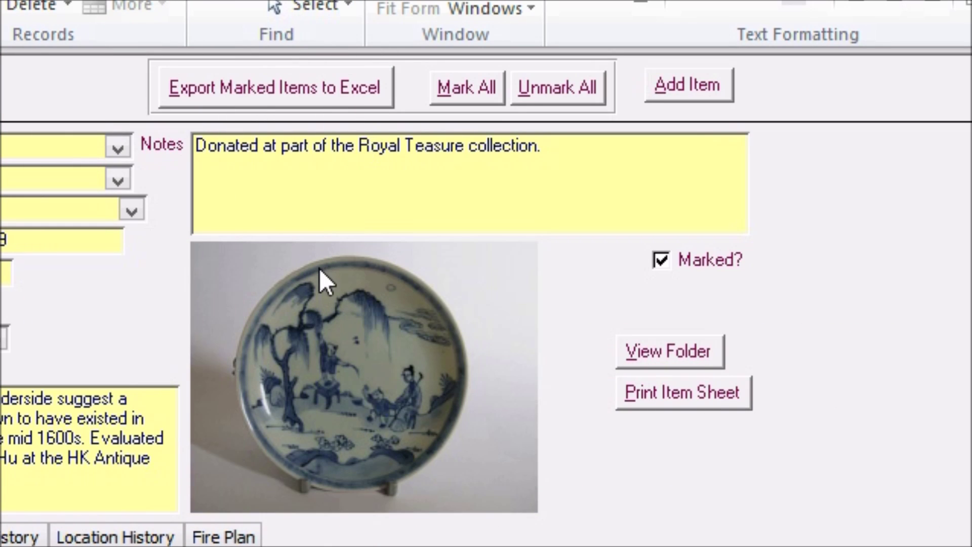
click(682, 392)
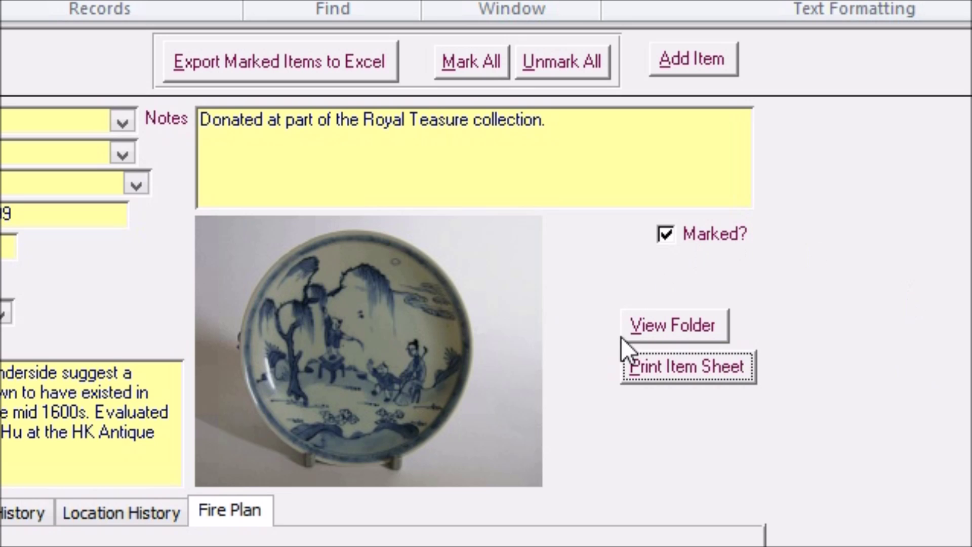
click(681, 327)
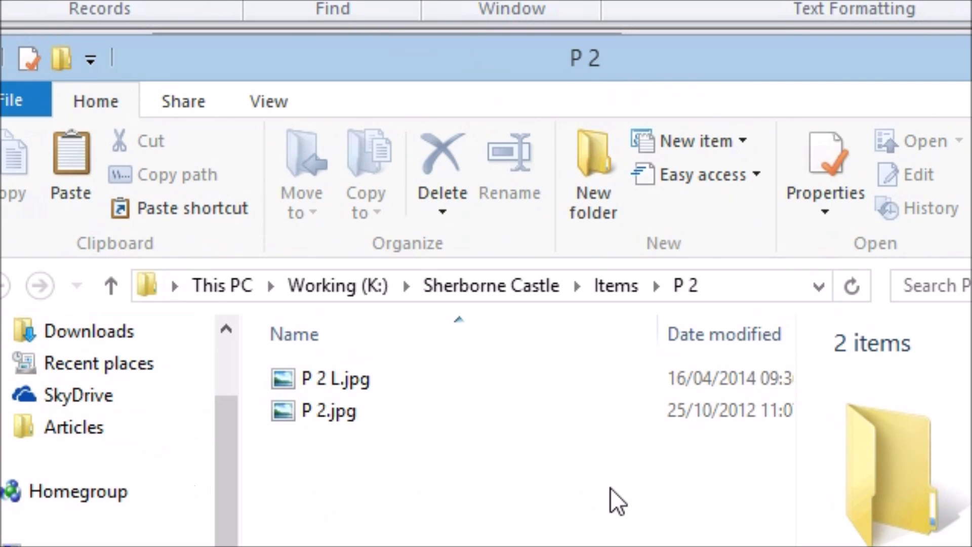
Step: Close the P 2 folder, reopen it to preview P 2.jpg, then close it again
key(alt+F4)
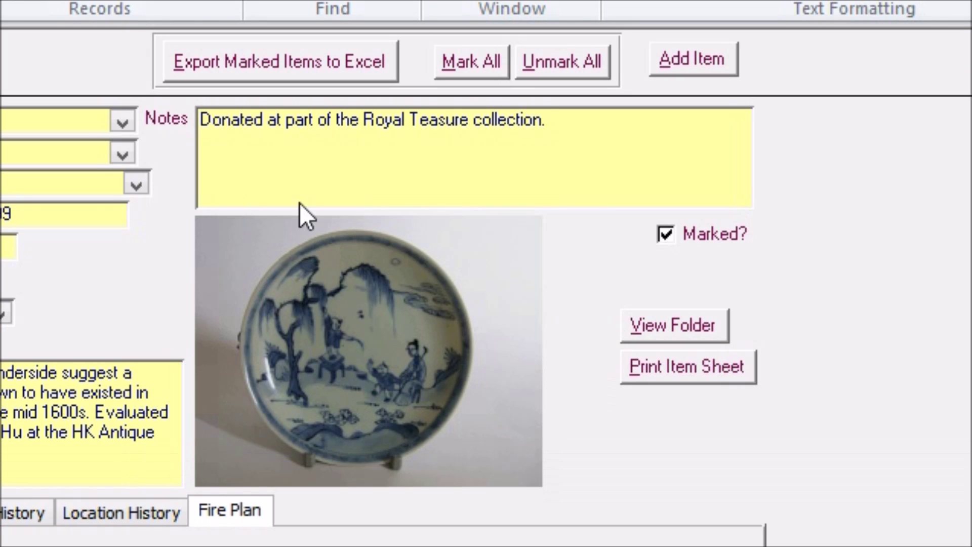
click(674, 325)
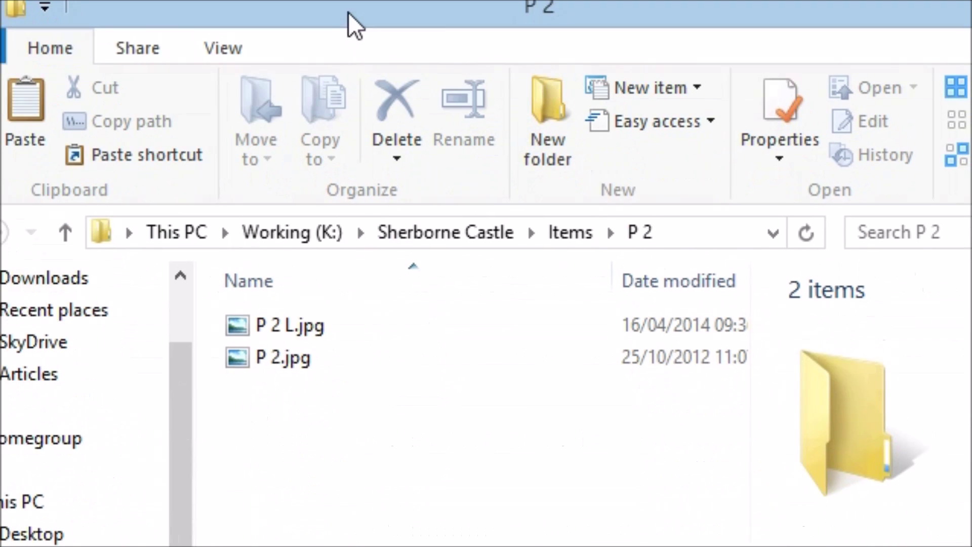
click(266, 360)
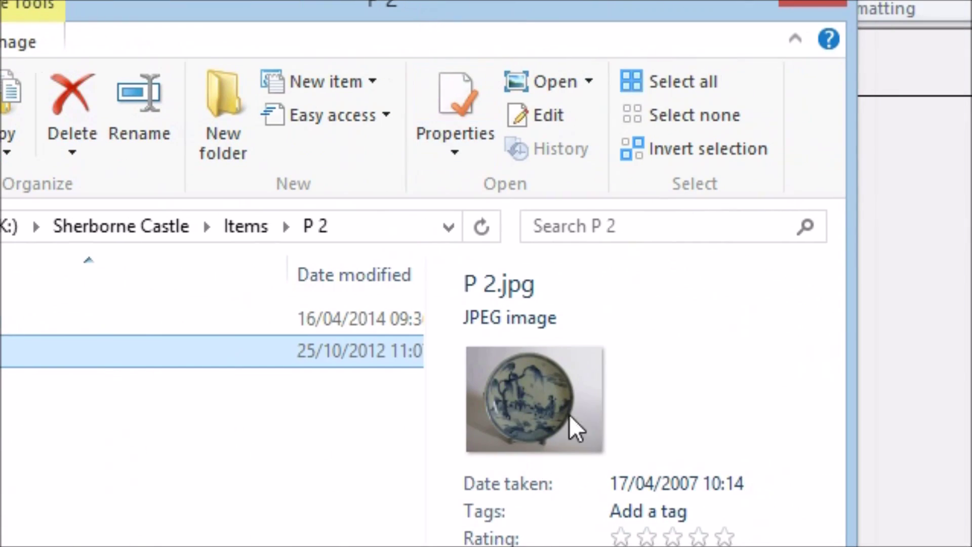
drag(375, 10, 595, 45)
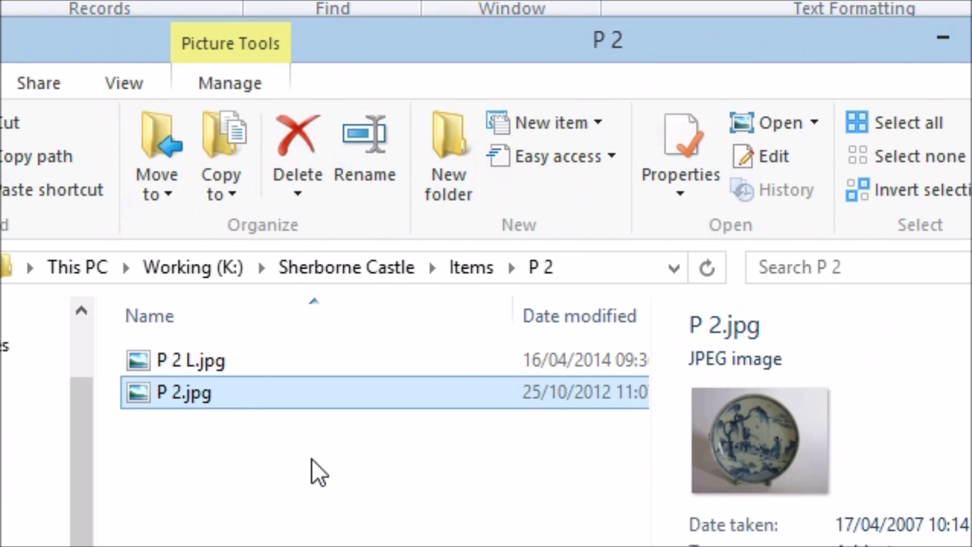
key(alt+F4)
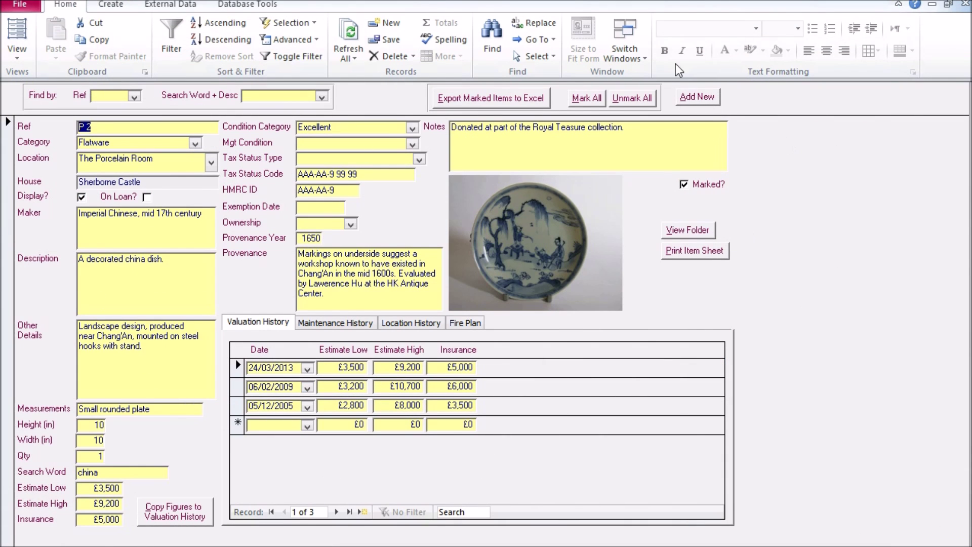
Step: Start a new item with reference NEW and description 'My new object'
click(702, 100)
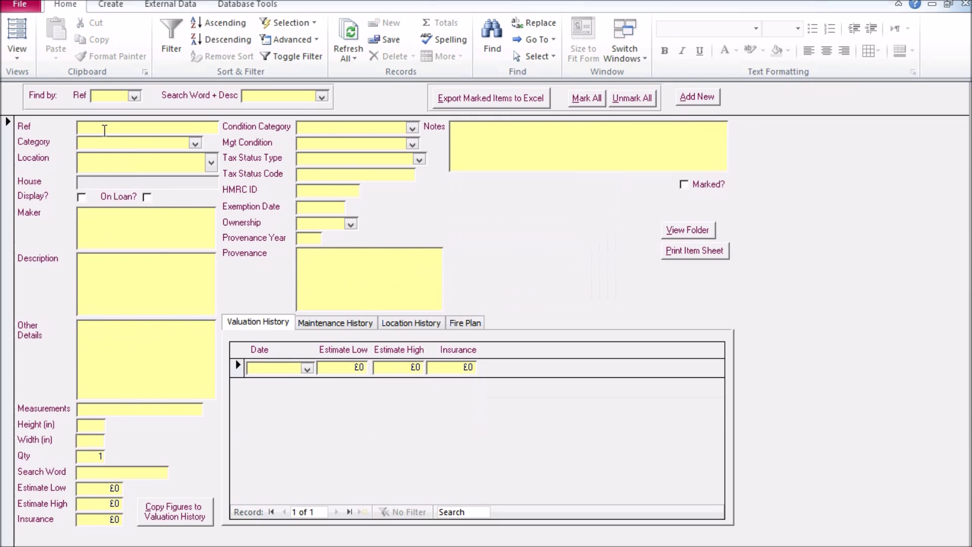
click(104, 130)
text(NEW)
click(118, 270)
text(My new object)
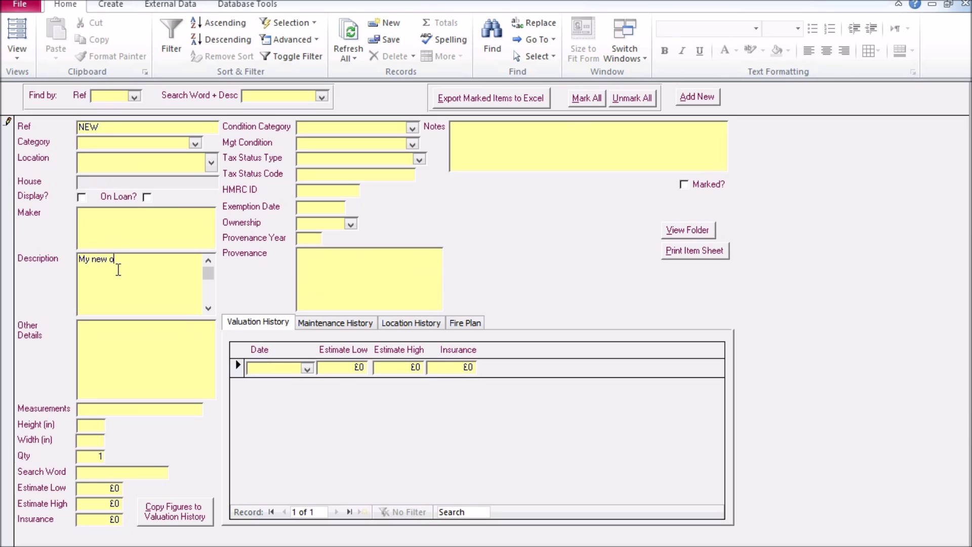
click(132, 356)
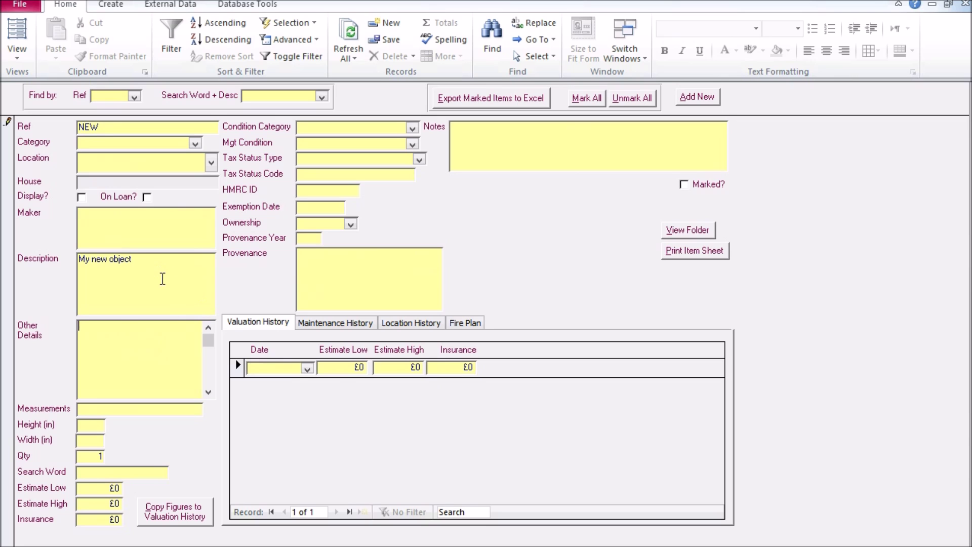
Step: Reopen the item form and enter 'Detail filled in later' in Other Details
key(ctrl+F4)
key(Return)
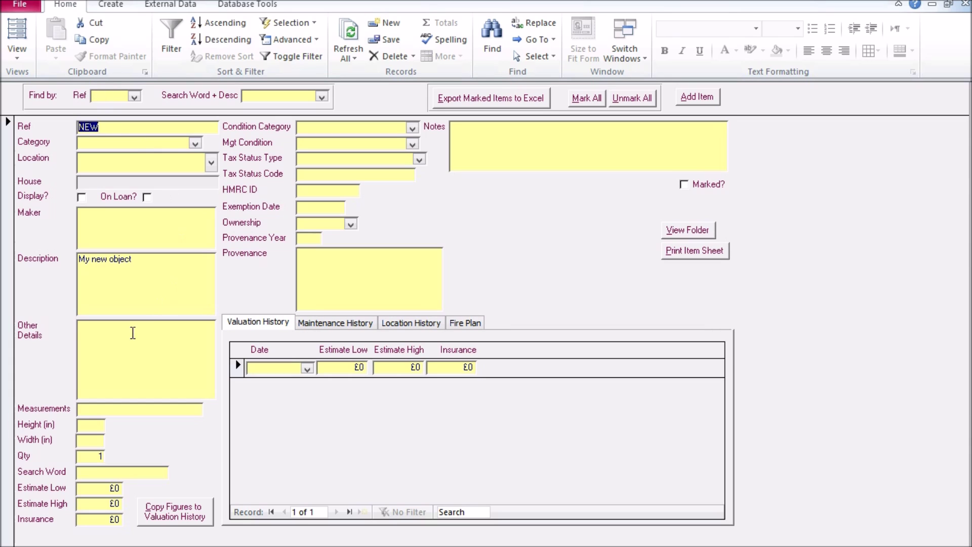
click(135, 332)
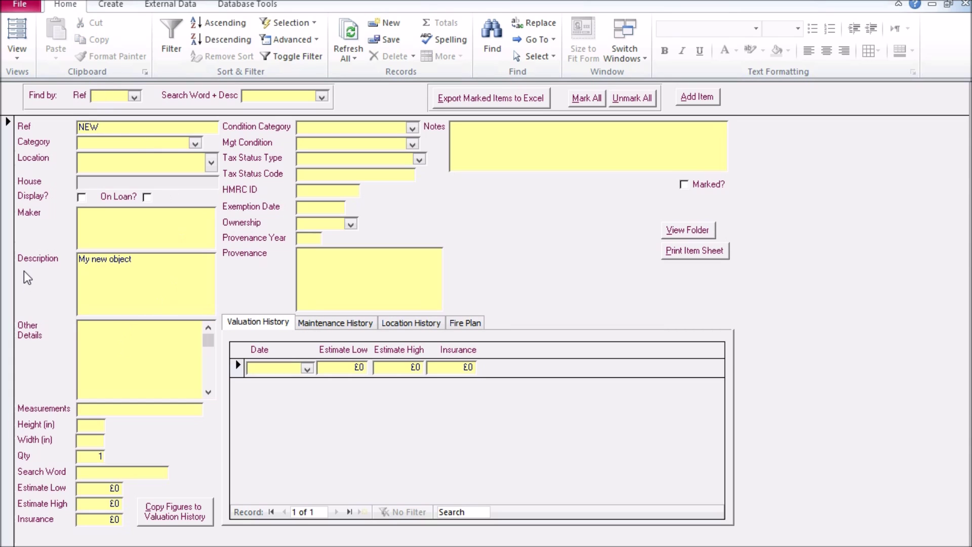
text(Detail filled in later.)
click(139, 409)
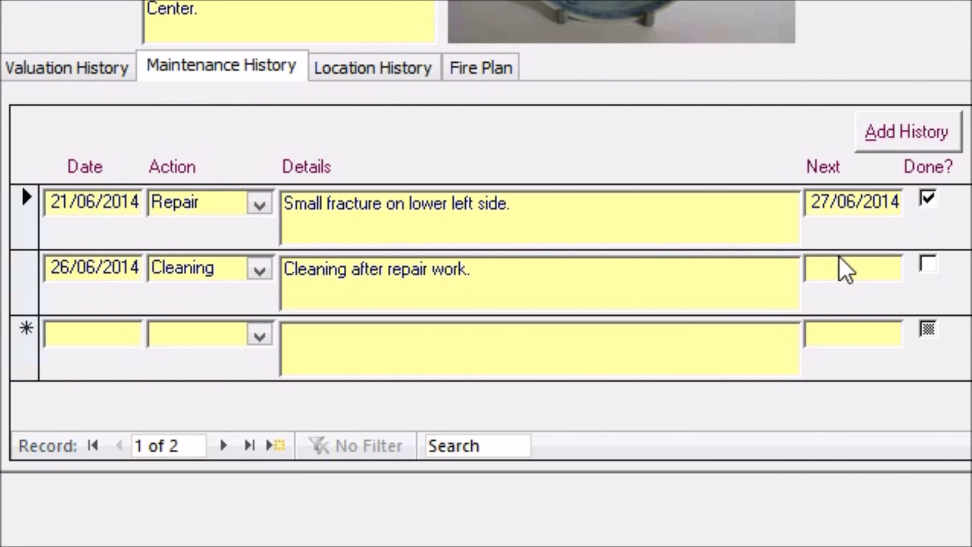
Step: Set the cleaning entry's Next date to 27/06/2014
click(863, 267)
click(918, 265)
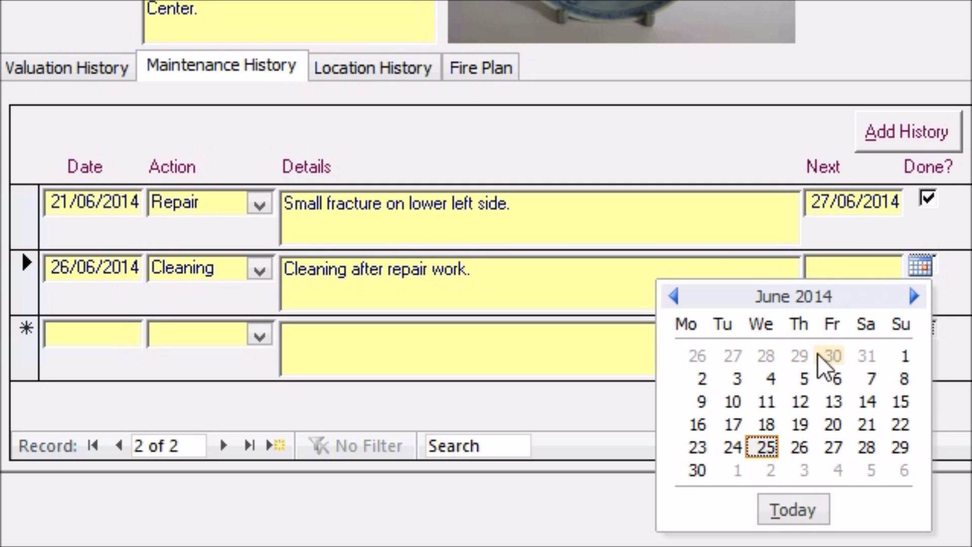
click(835, 446)
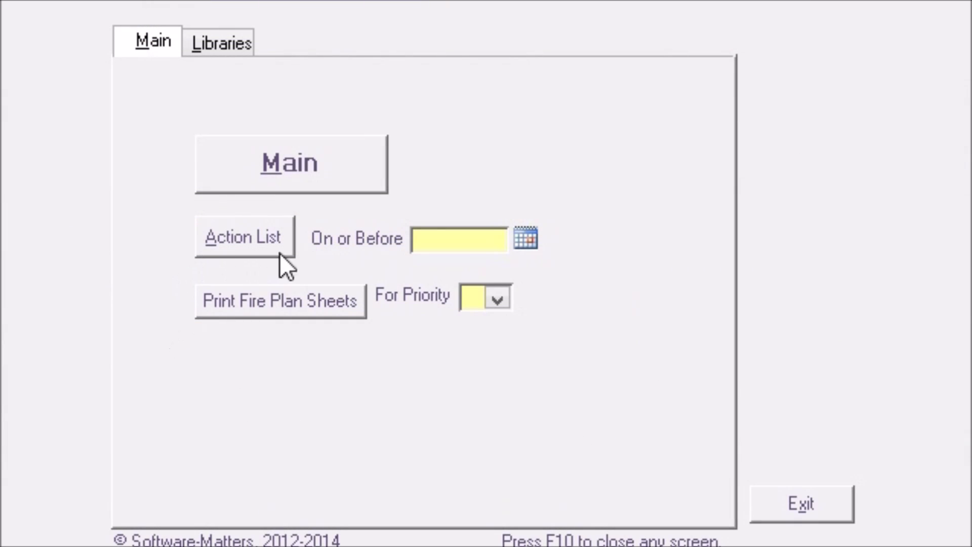
Step: Produce the action list for actions due on or before 28/06/2014
click(526, 243)
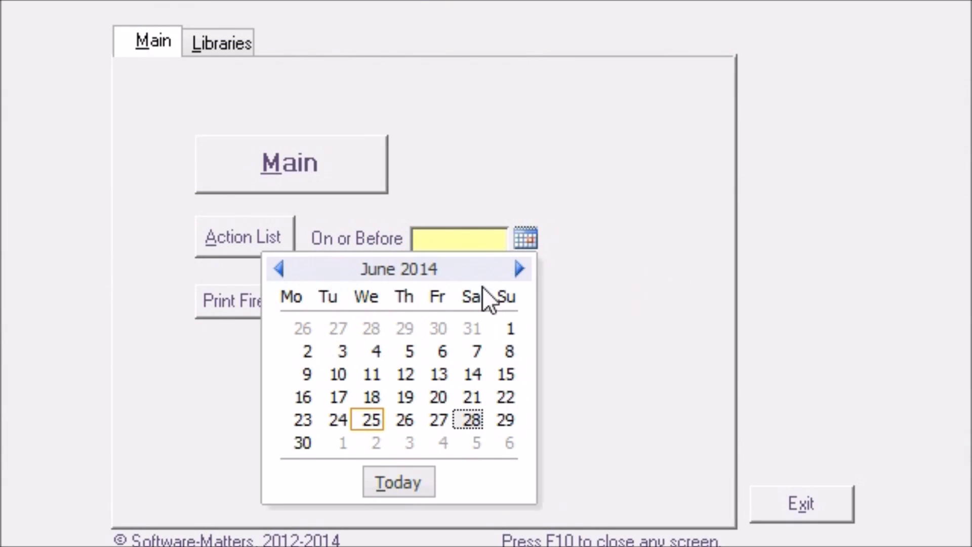
click(474, 421)
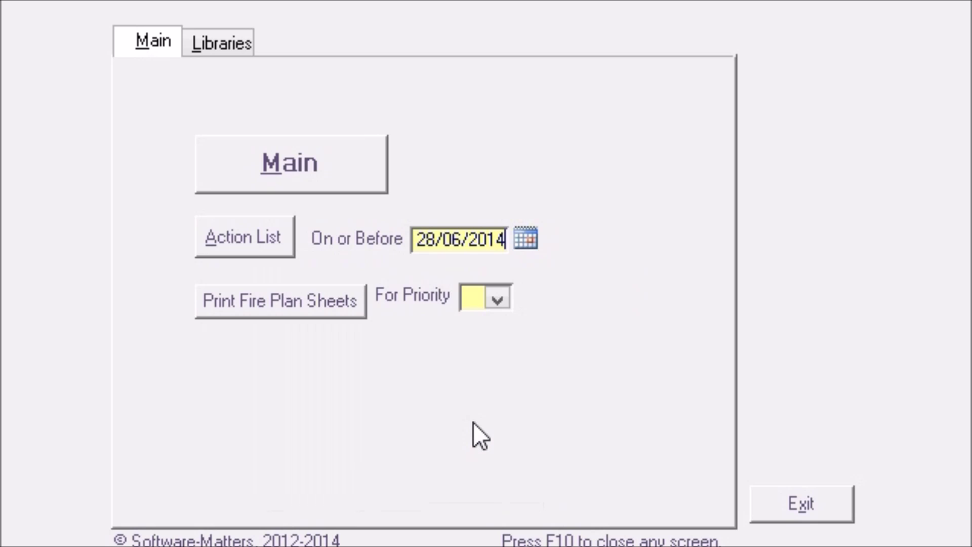
click(248, 244)
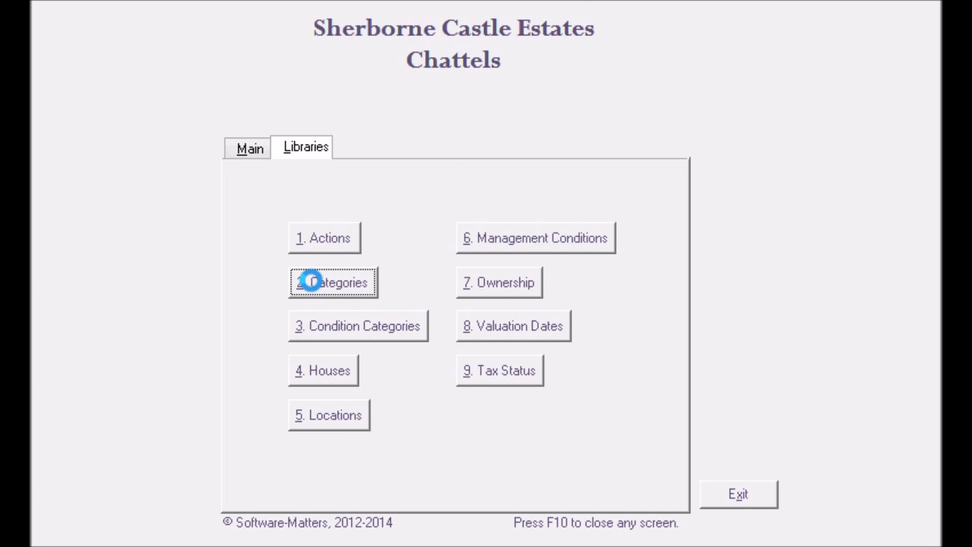
Step: Enter category code N named 'New Category', then confirm it appears in P 2's Category list
text(N)
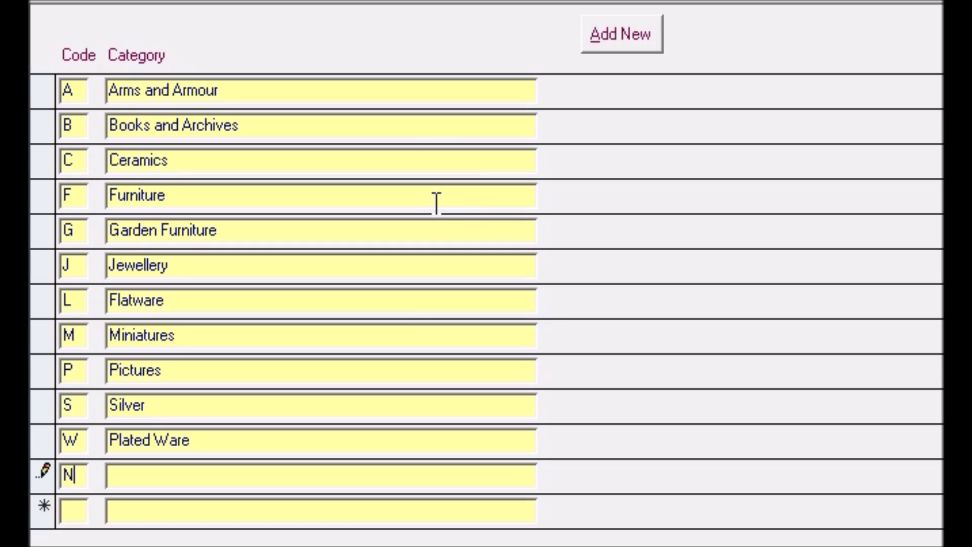
key(Tab)
text(New Category)
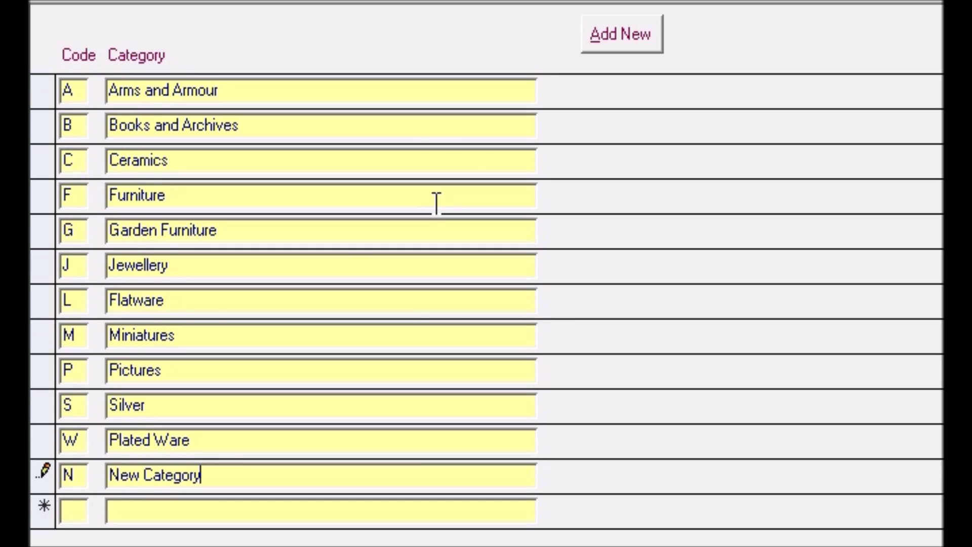
key(Tab)
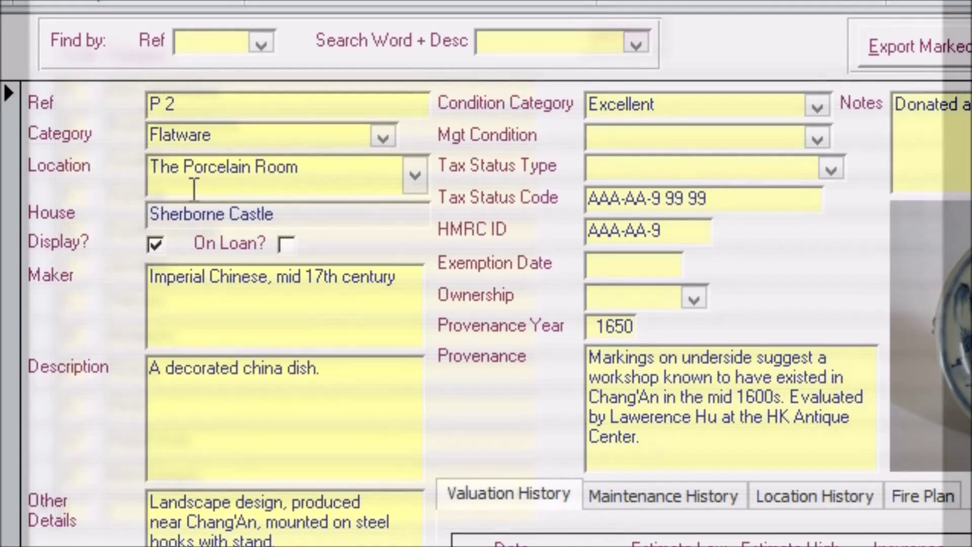
click(382, 140)
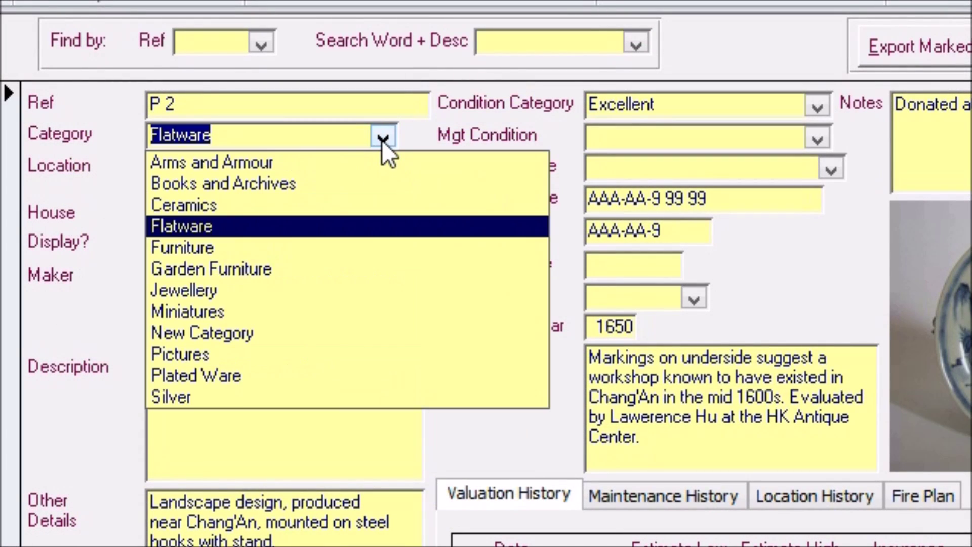